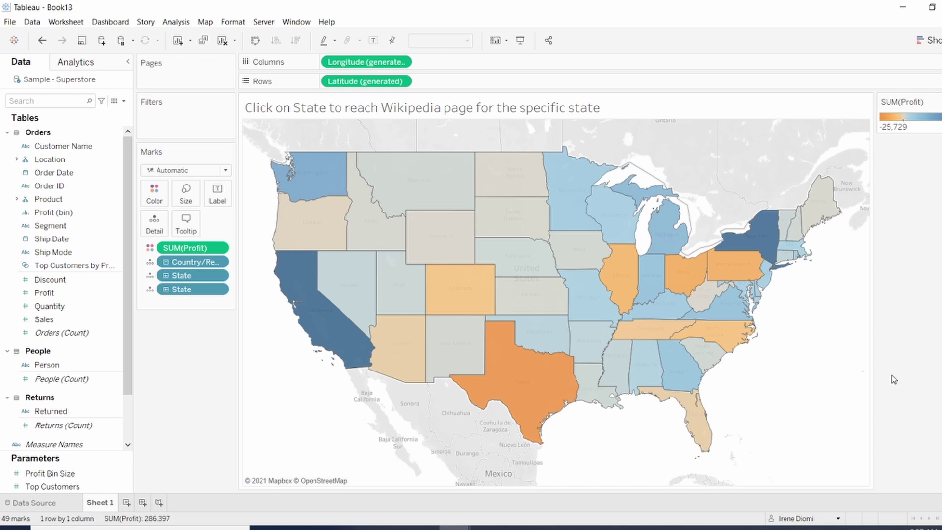
View the profit tooltip for Texas on the map
mouse_move(776, 381)
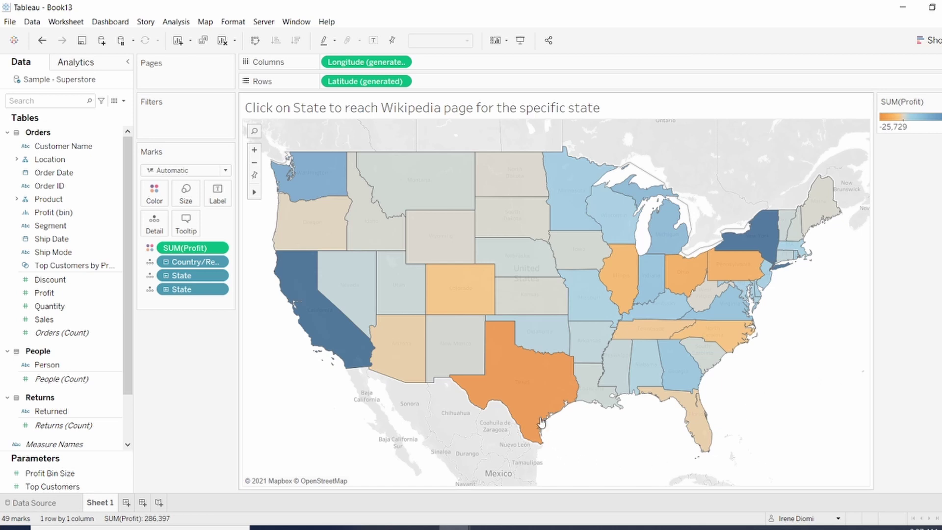
left_click(537, 388)
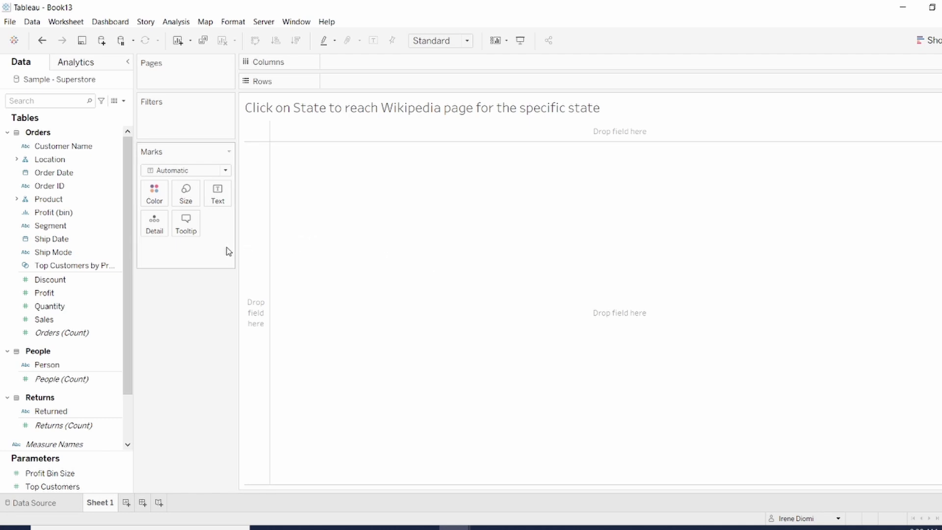
Build a filled US state map from Location > State, colored by SUM(Profit)
left_click(17, 159)
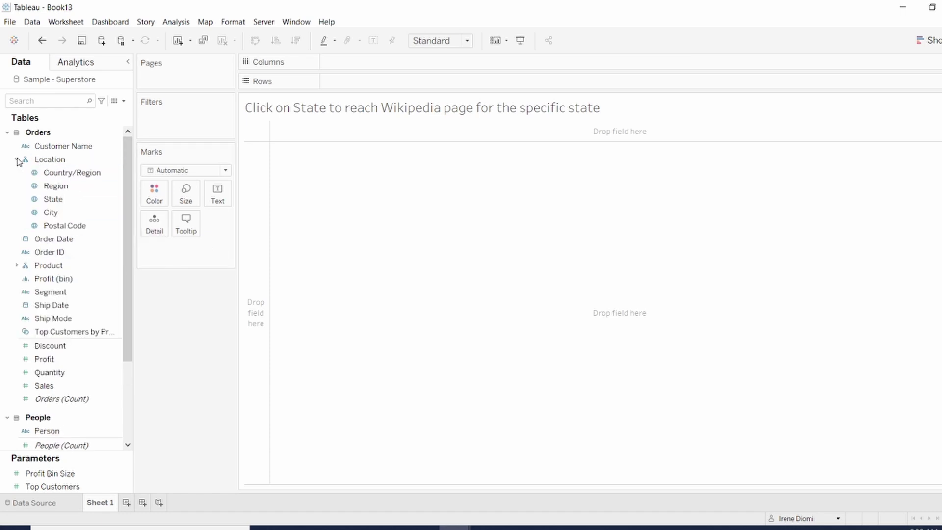
left_click(49, 201)
double_click(49, 201)
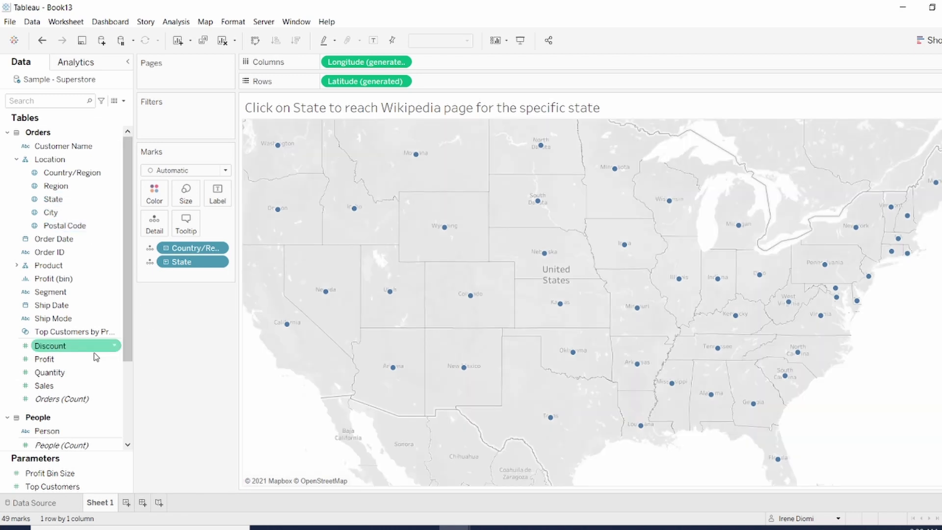
left_click_drag(80, 360, 154, 202)
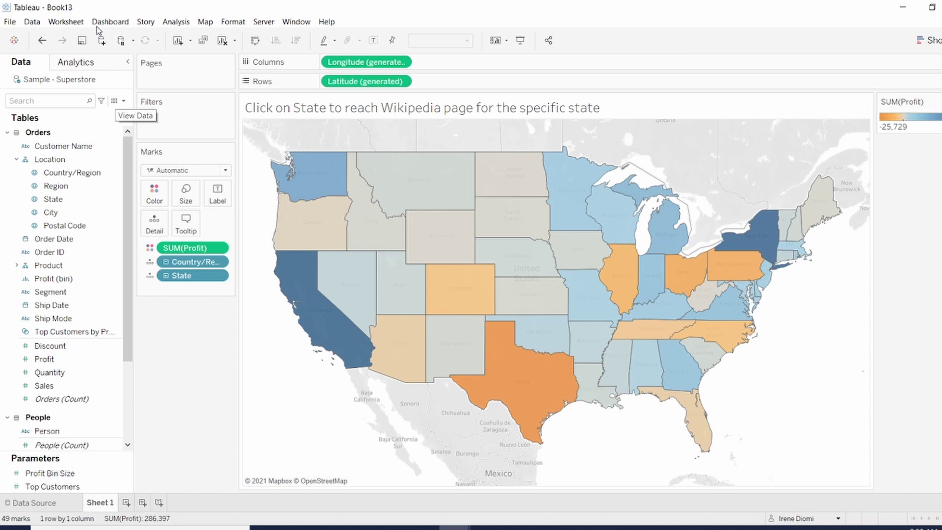
Add a Go to URL action from Worksheet > Actions, set to run on Select
left_click(78, 23)
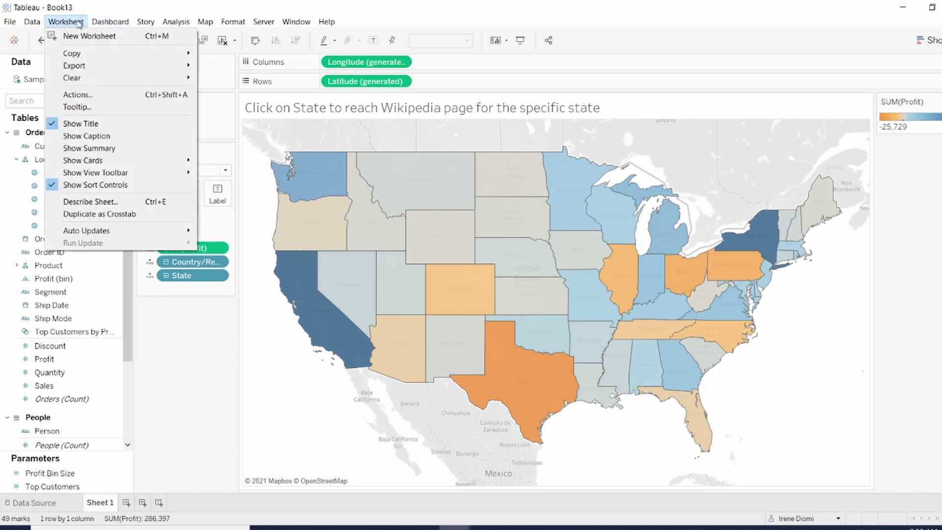
left_click(88, 97)
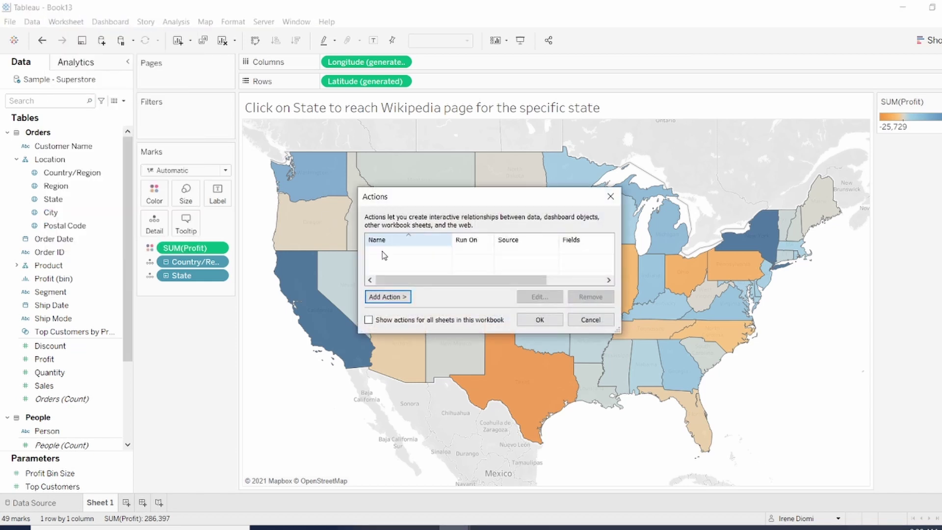
left_click(387, 297)
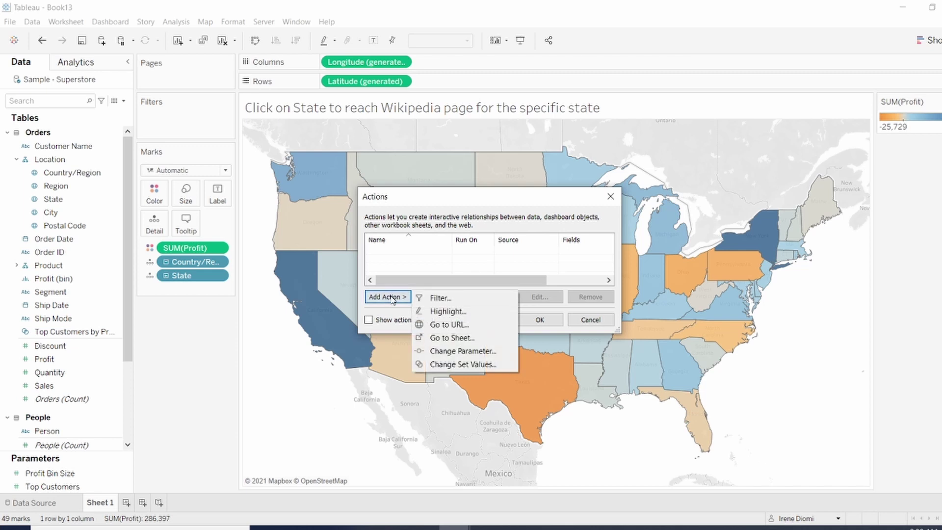
left_click(445, 325)
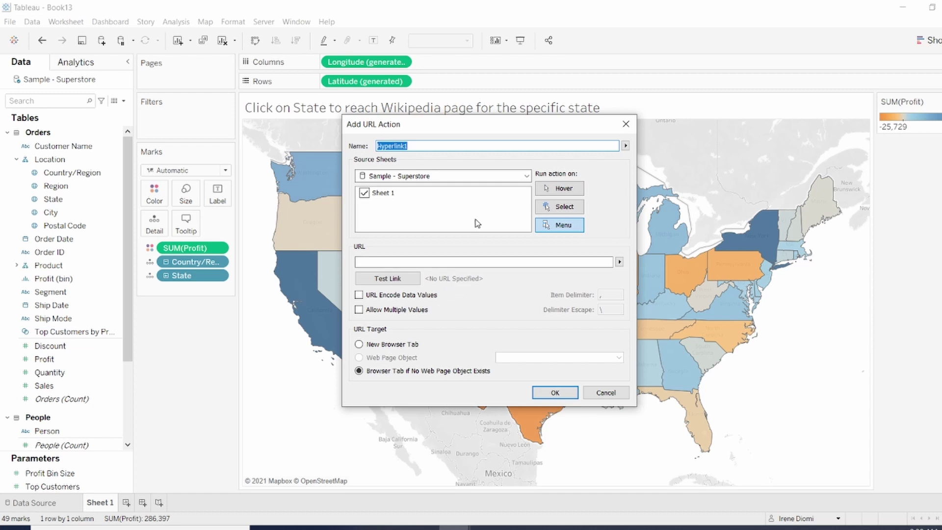
left_click(555, 209)
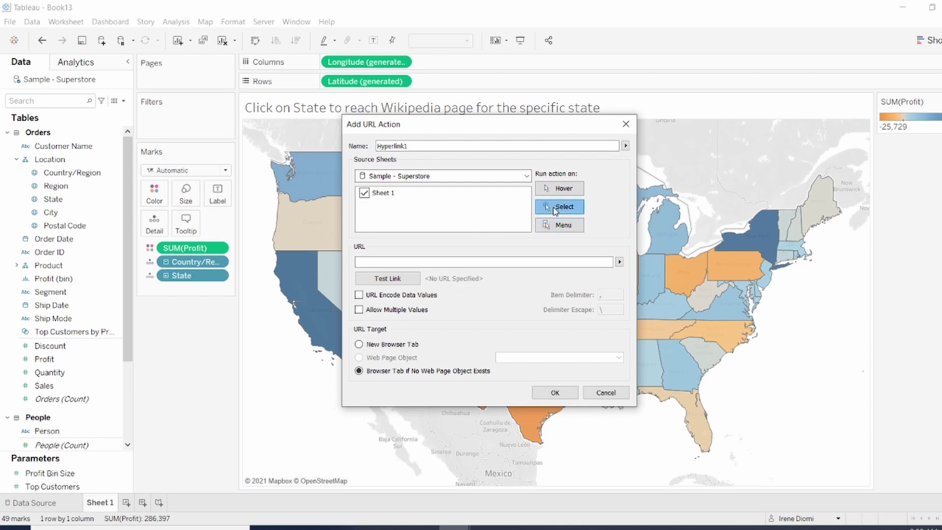
left_click(427, 263)
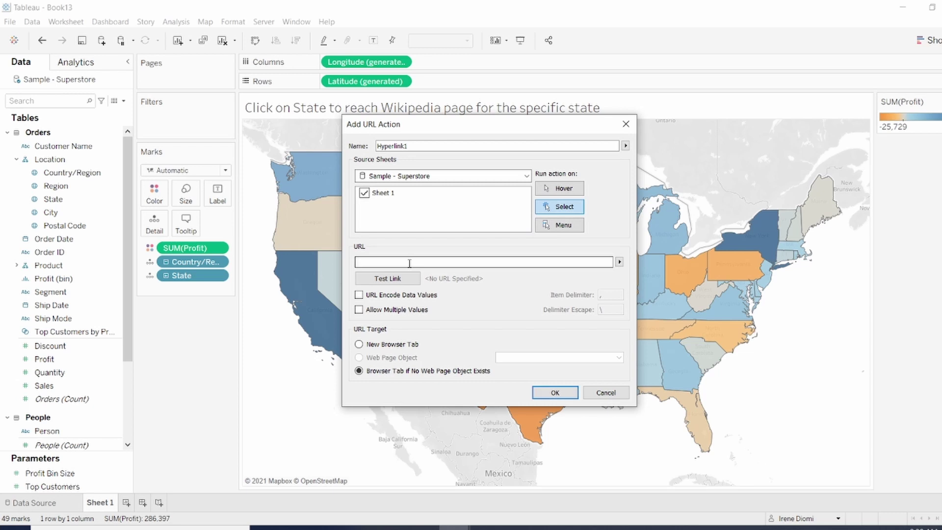
right_click(409, 263)
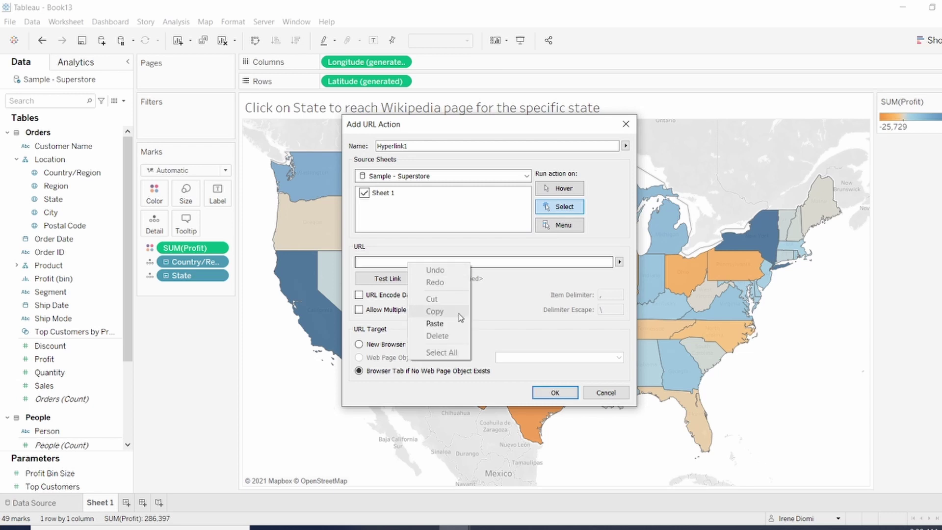
left_click(434, 323)
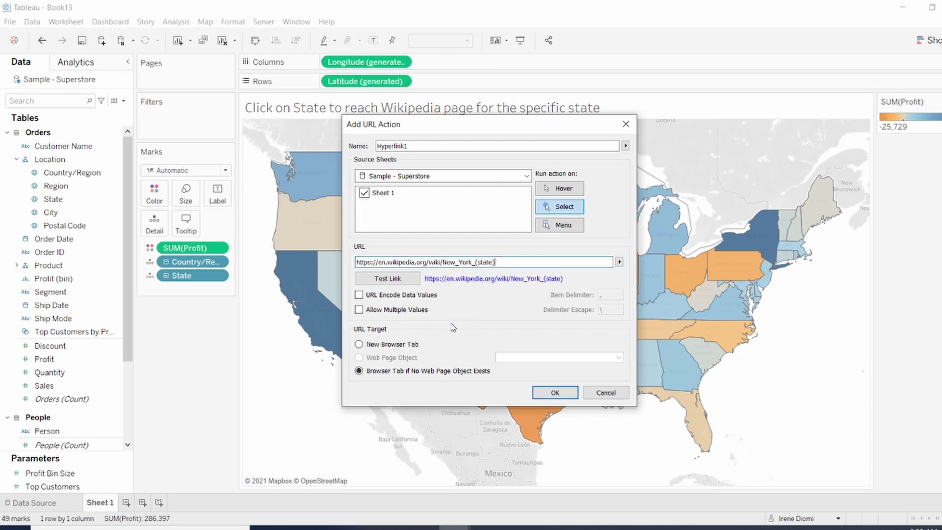
left_click(472, 262)
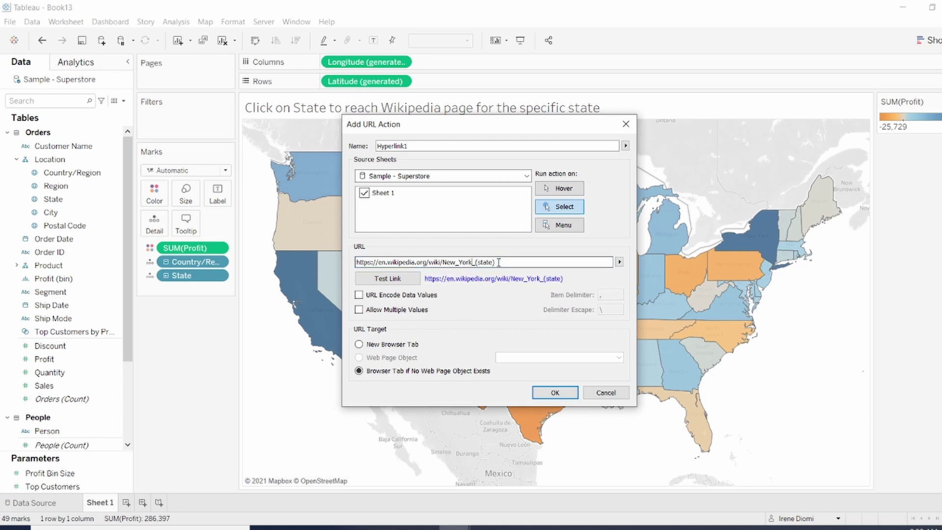
key("BackSpace")
key("BackSpace")
key("BackSpace")
key("BackSpace")
key("BackSpace")
key("BackSpace")
key("BackSpace")
key("BackSpace")
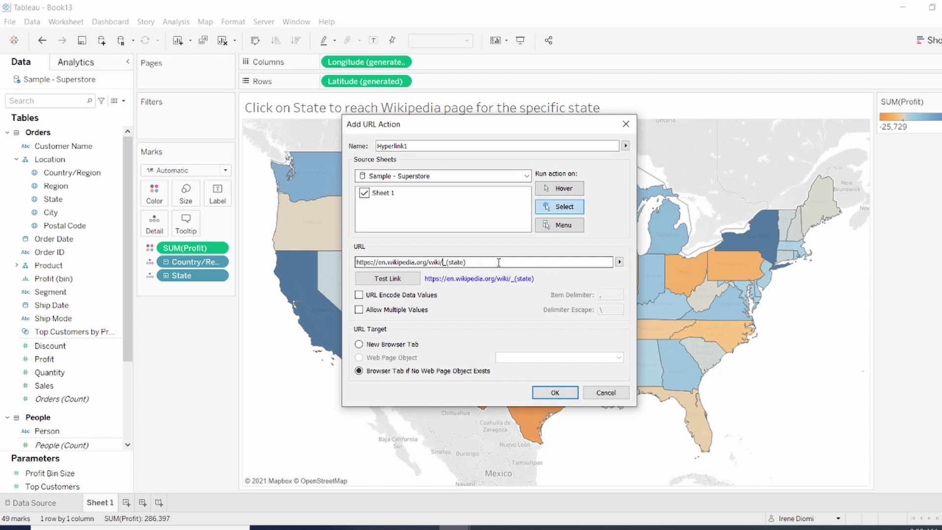
left_click(619, 263)
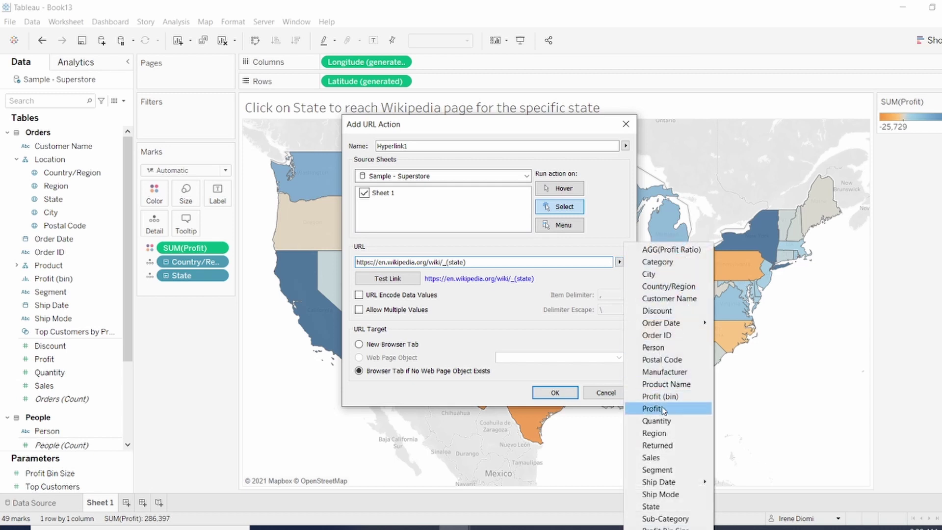
left_click(658, 506)
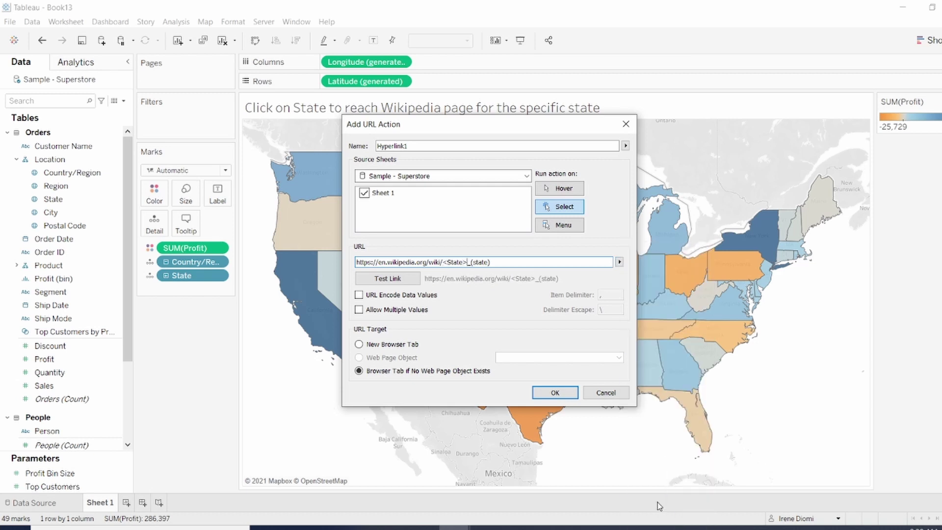
left_click(554, 395)
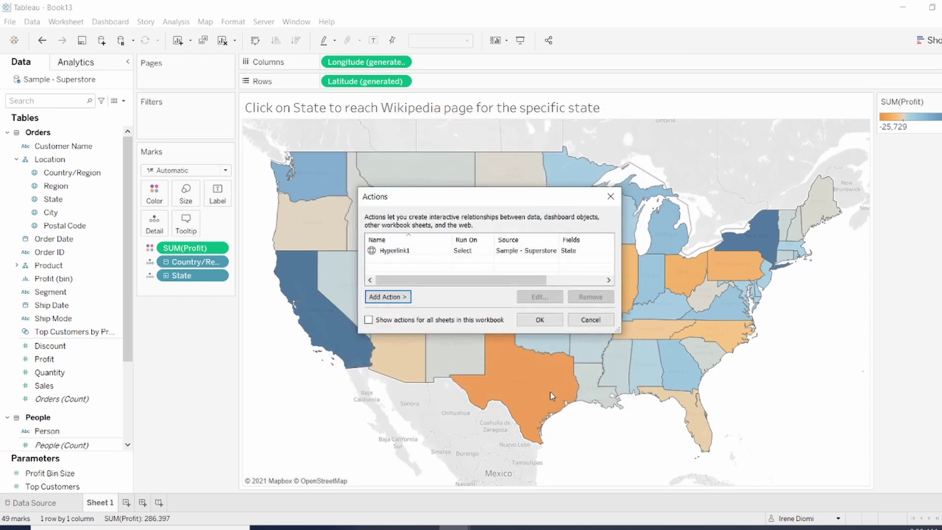
Close Actions, test the link on New York, then return and deselect it
left_click(540, 320)
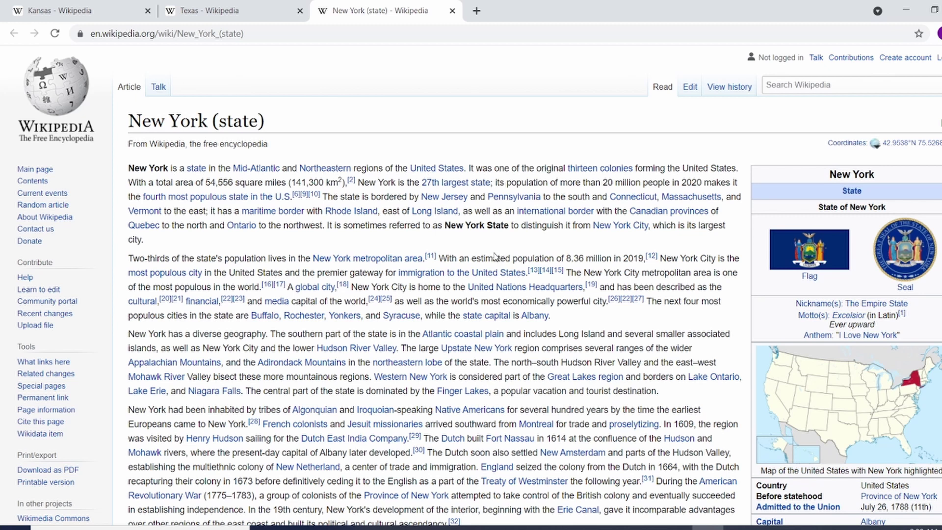
key("alt+Tab")
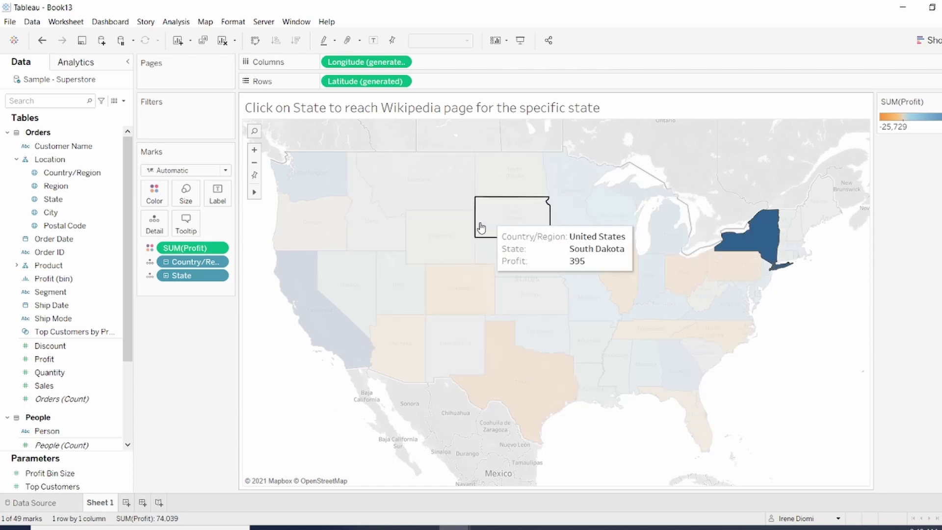
left_click(788, 307)
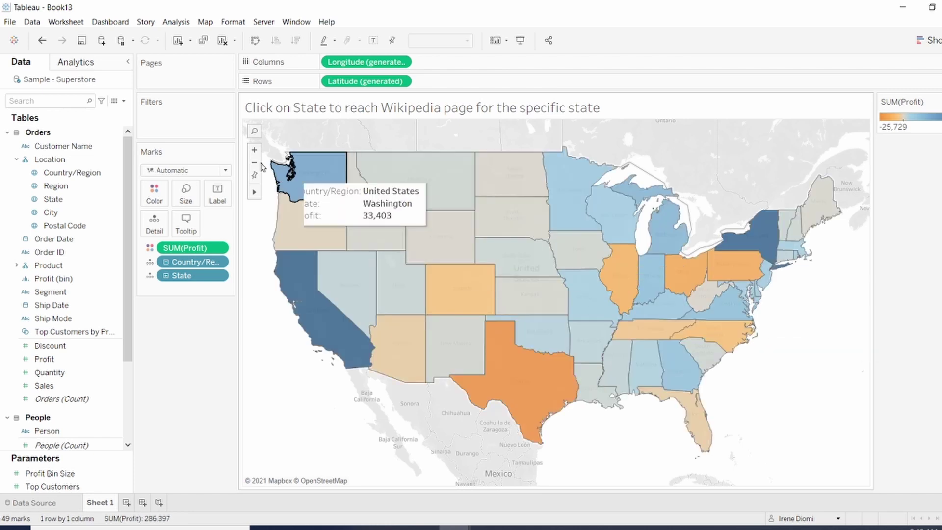
Create a calculated field 'dummy' with formula '1' and place it on Detail
left_click(123, 100)
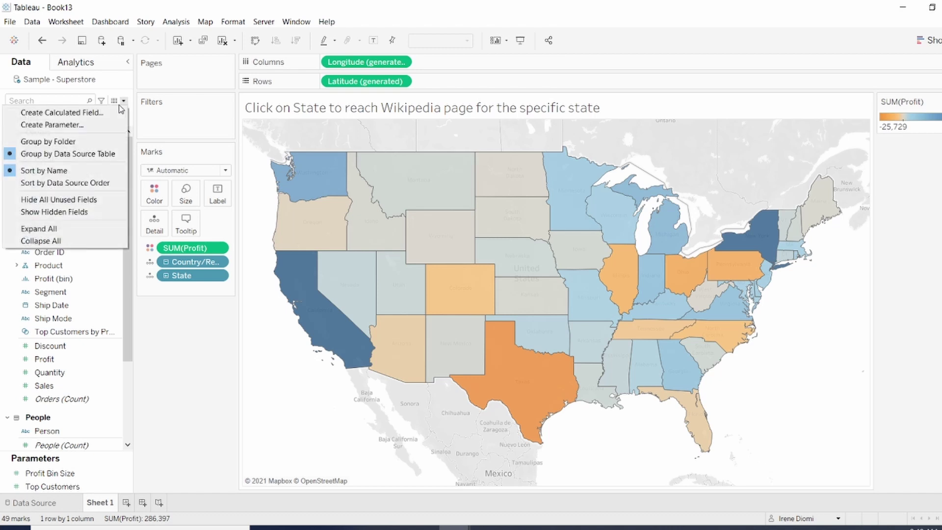
left_click(117, 111)
key("BackSpace")
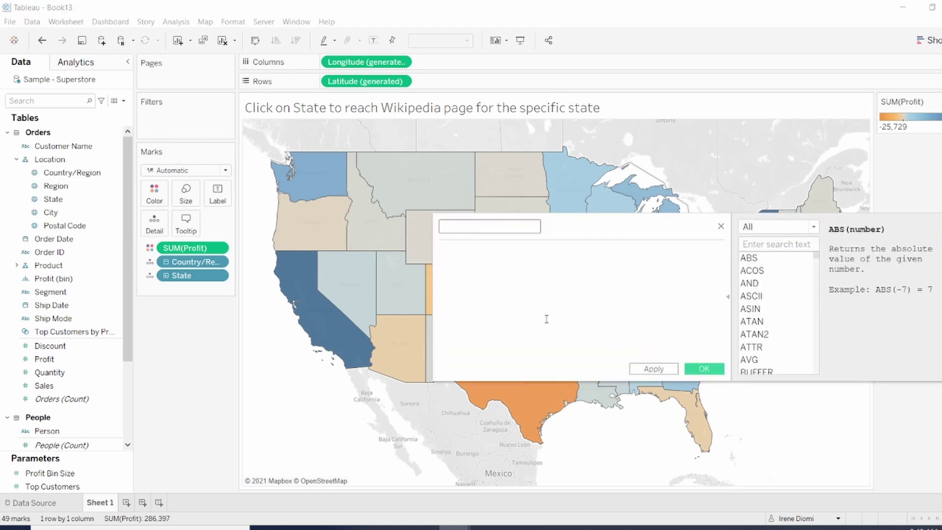
type("dummy")
left_click(486, 265)
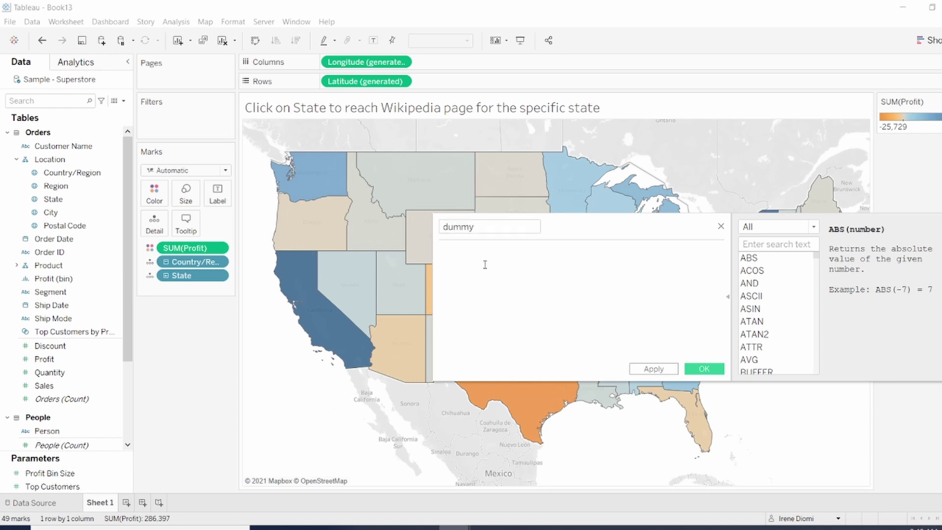
type("'1'")
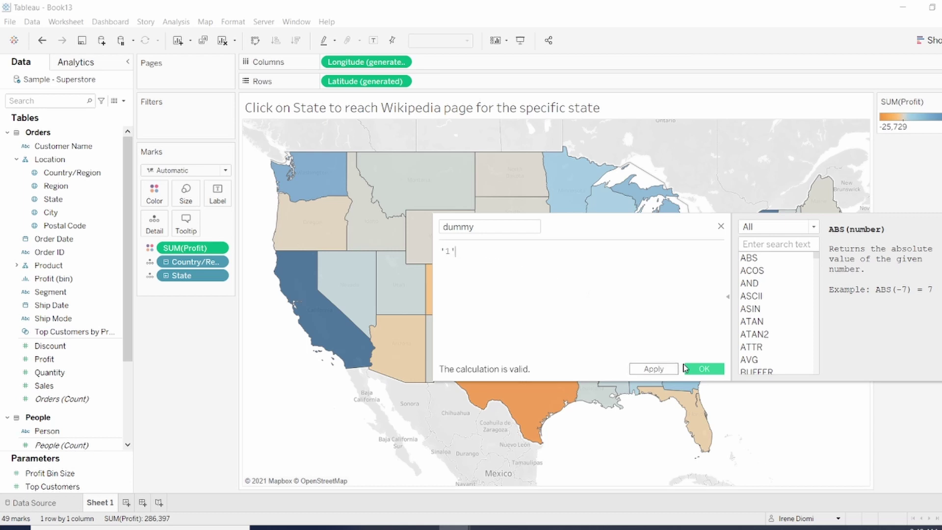
left_click(712, 371)
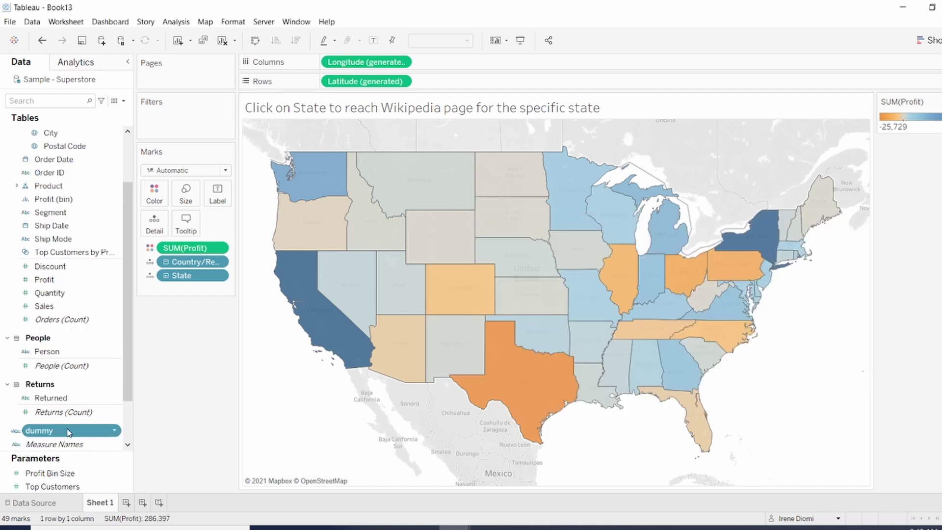
left_click_drag(49, 434, 149, 230)
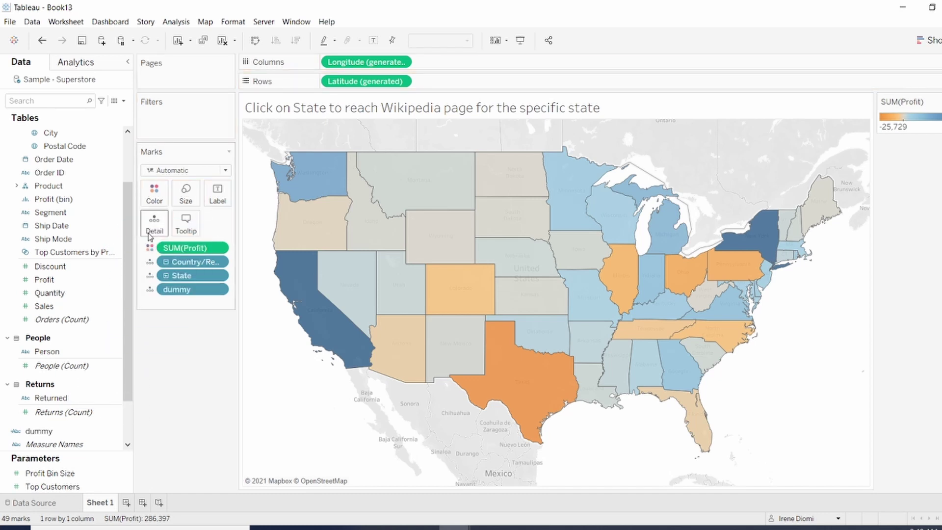
Add a Highlight action on Select that highlights only on the selected field dummy
left_click(66, 22)
left_click(78, 94)
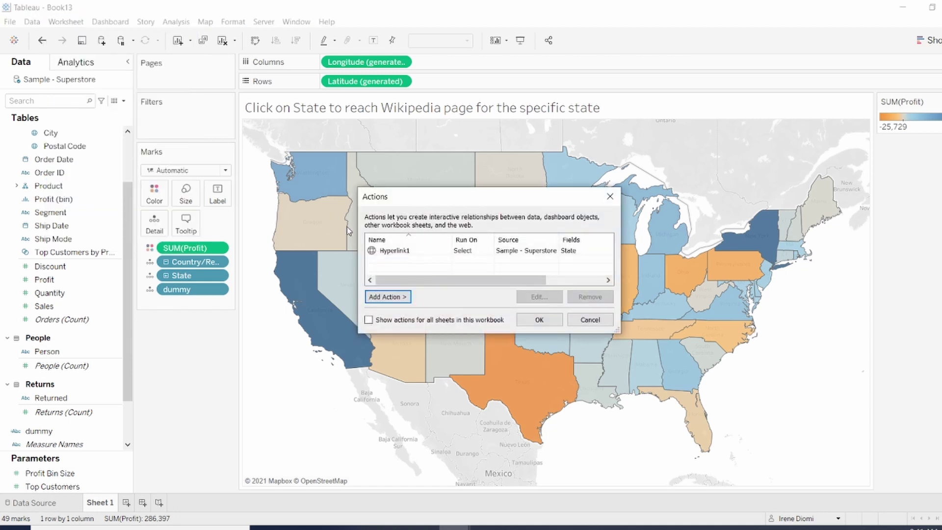
left_click(392, 297)
left_click(447, 311)
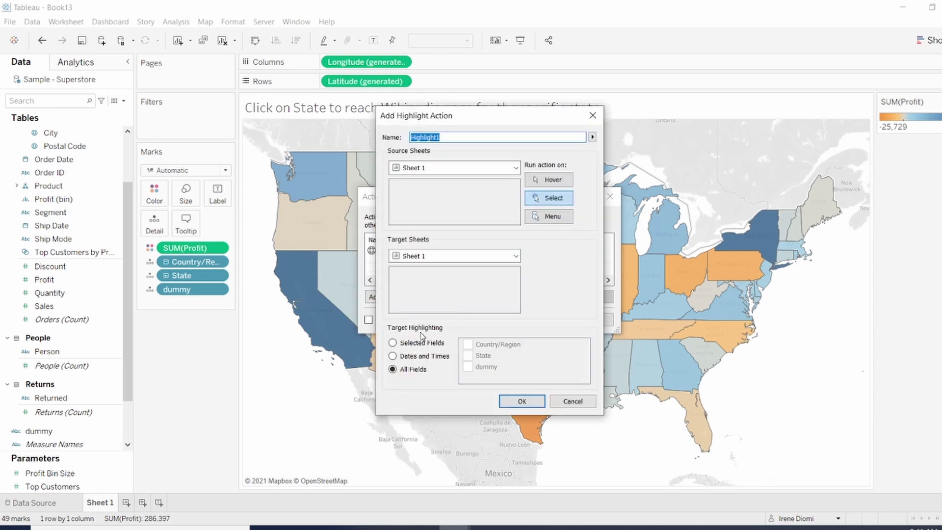
left_click(393, 343)
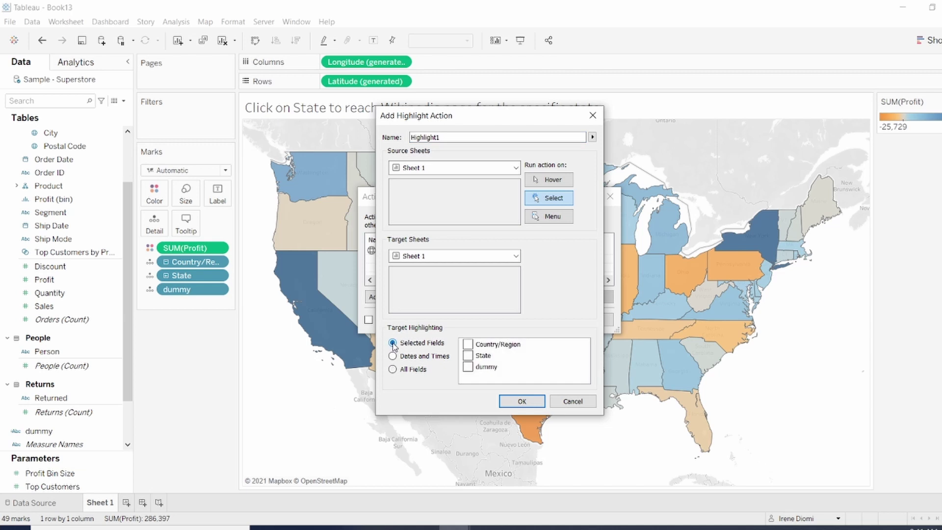
left_click(468, 367)
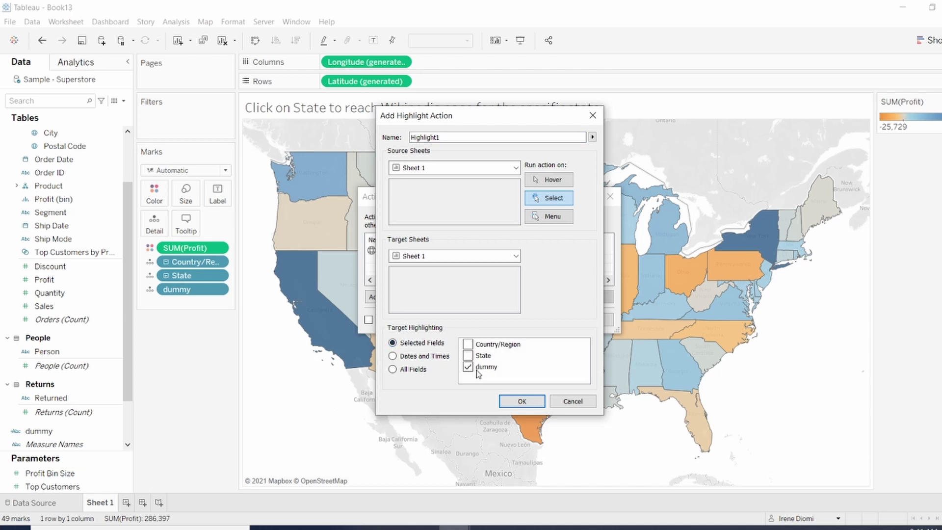
left_click(522, 402)
Close the Actions list and select Texas to open its Wikipedia page
left_click(537, 322)
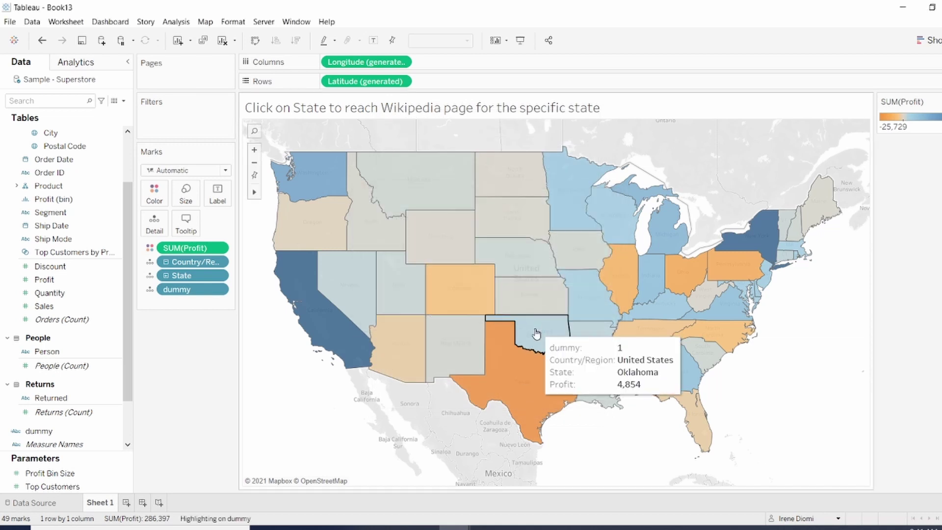
left_click(516, 362)
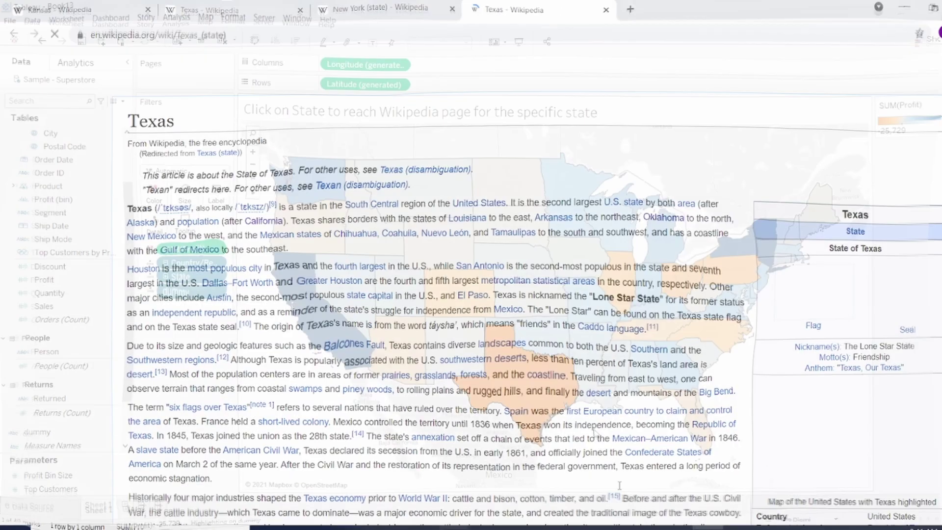